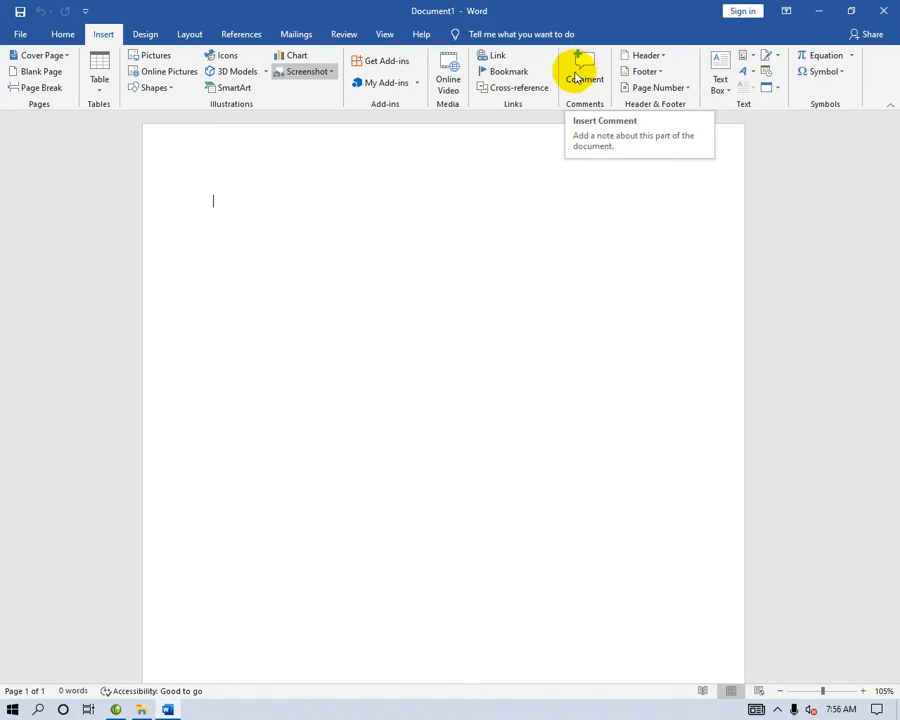
# - Enter the heading "England School Data" in the blank document and generate sample paragraphs below it with =rand()
pyautogui.click(360, 246)
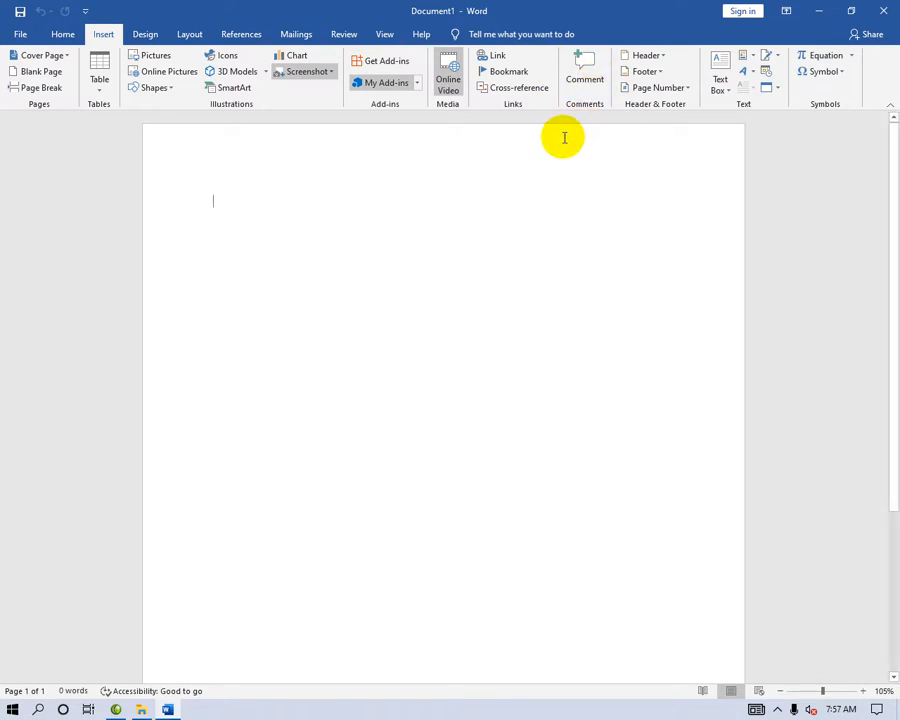
pyautogui.write('England School Data')
pyautogui.press('Return')
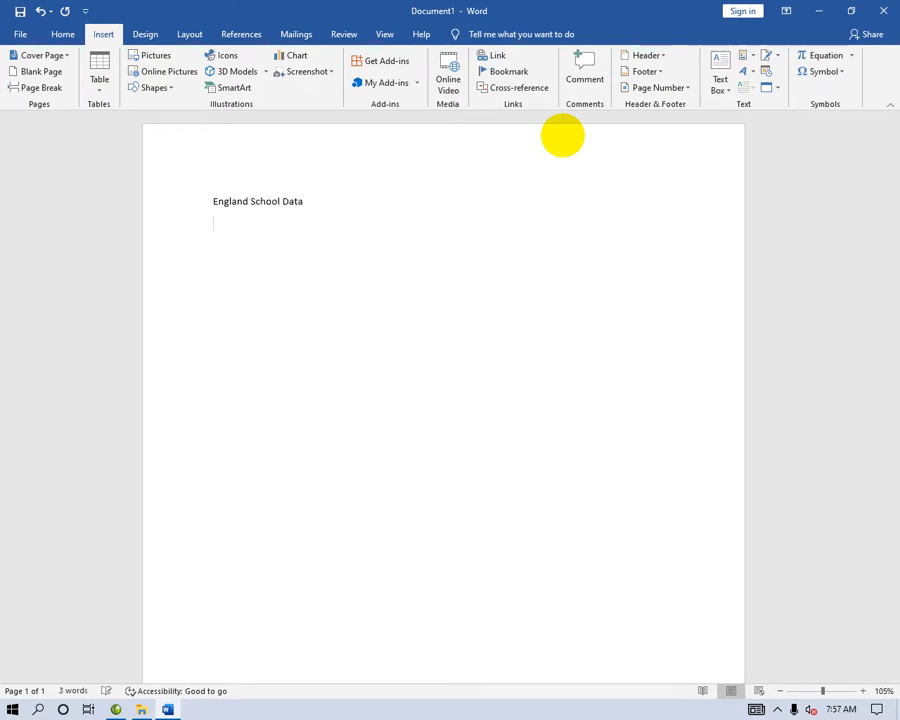
pyautogui.write('=rand()')
pyautogui.press('Left')
pyautogui.press('Return')
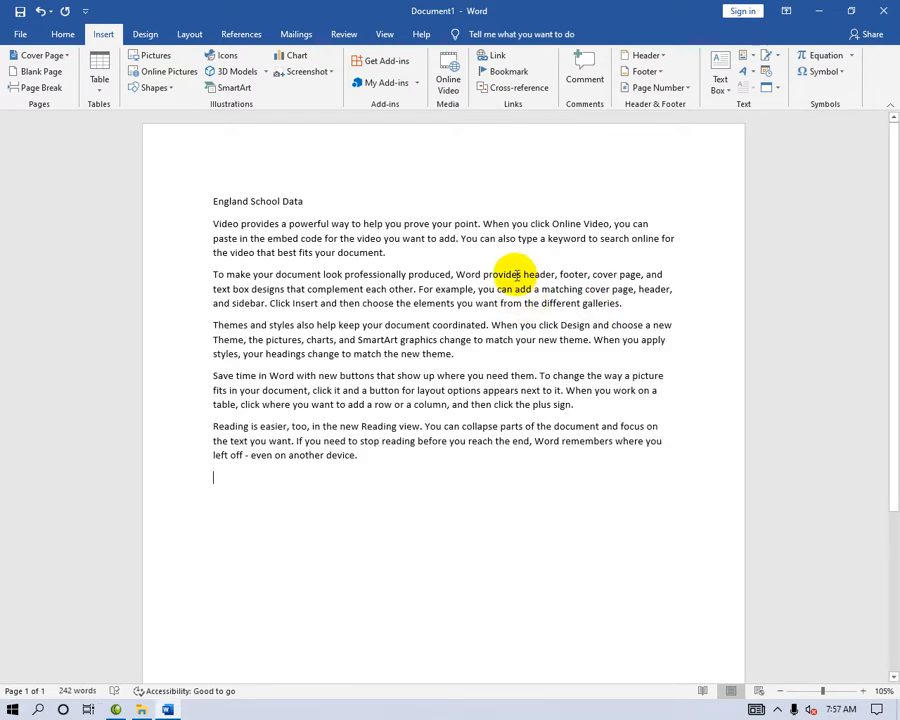
# - Add the comment "To Have something" to the word "provides" in the paragraph beginning "To make your document"
pyautogui.moveTo(521, 274); pyautogui.dragTo(482, 275)
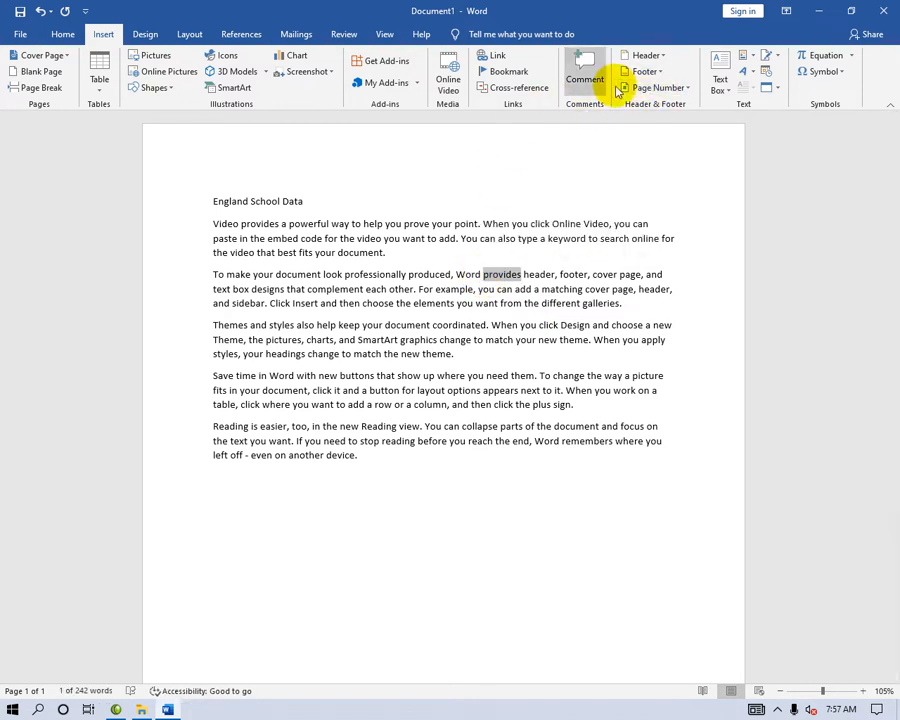
pyautogui.click(584, 74)
pyautogui.moveTo(637, 266)
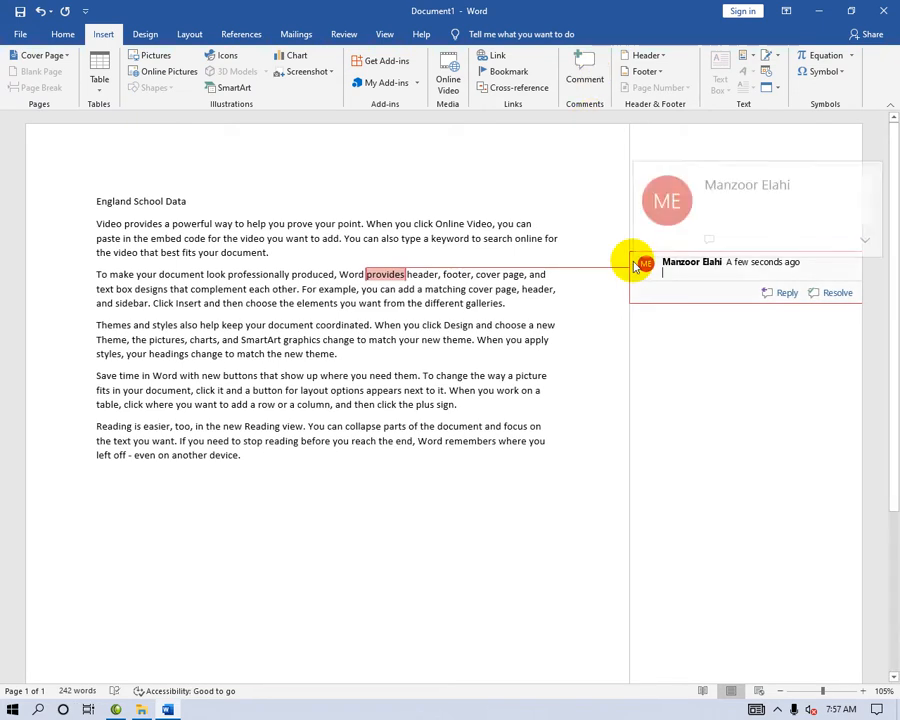
pyautogui.write('t')
pyautogui.write('To')
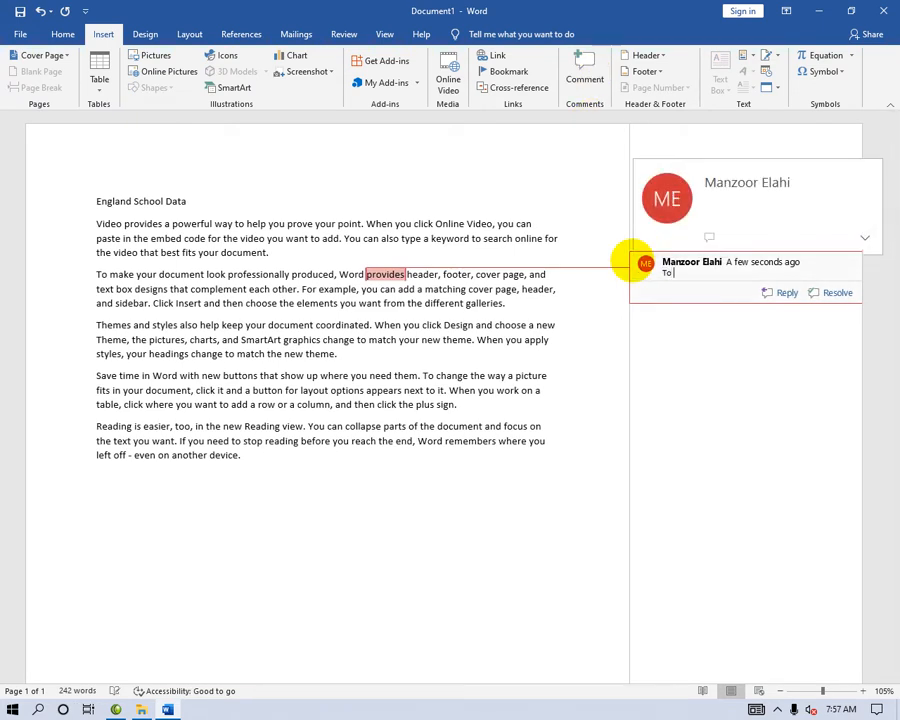
pyautogui.write(' Have some thing')
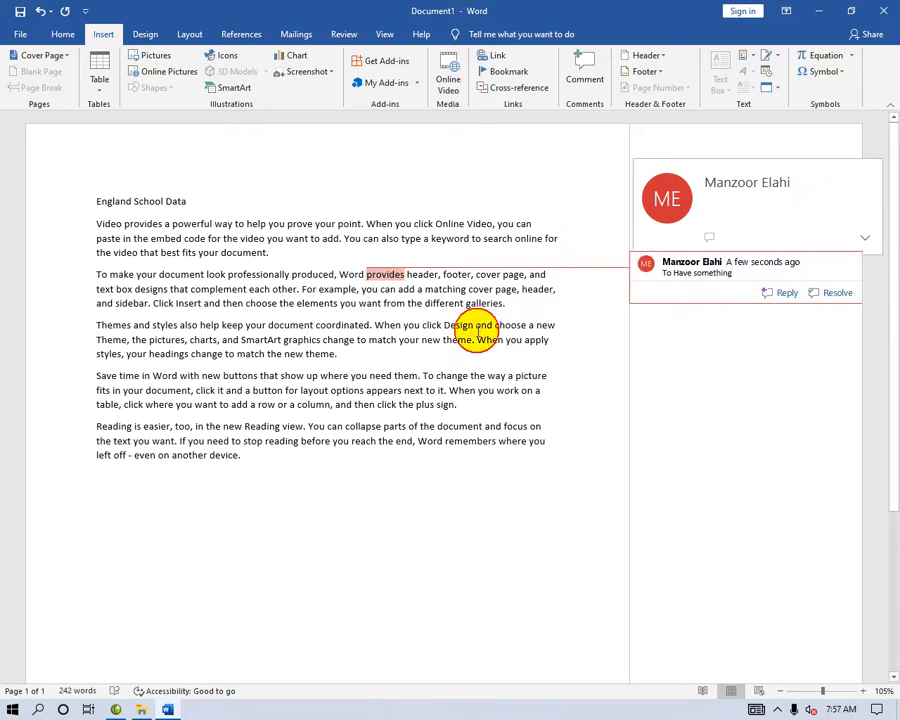
pyautogui.click(475, 325)
pyautogui.click(397, 276)
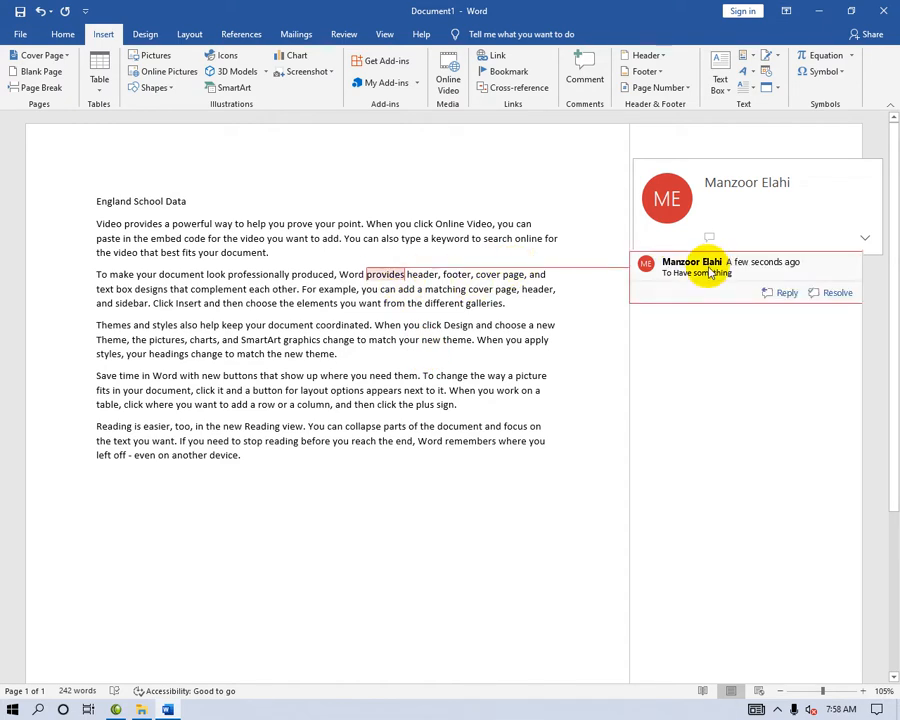
# - Comment on the word "click" in the "Themes and styles" paragraph with "If you want to open something so for that you will click"
pyautogui.doubleClick(424, 325)
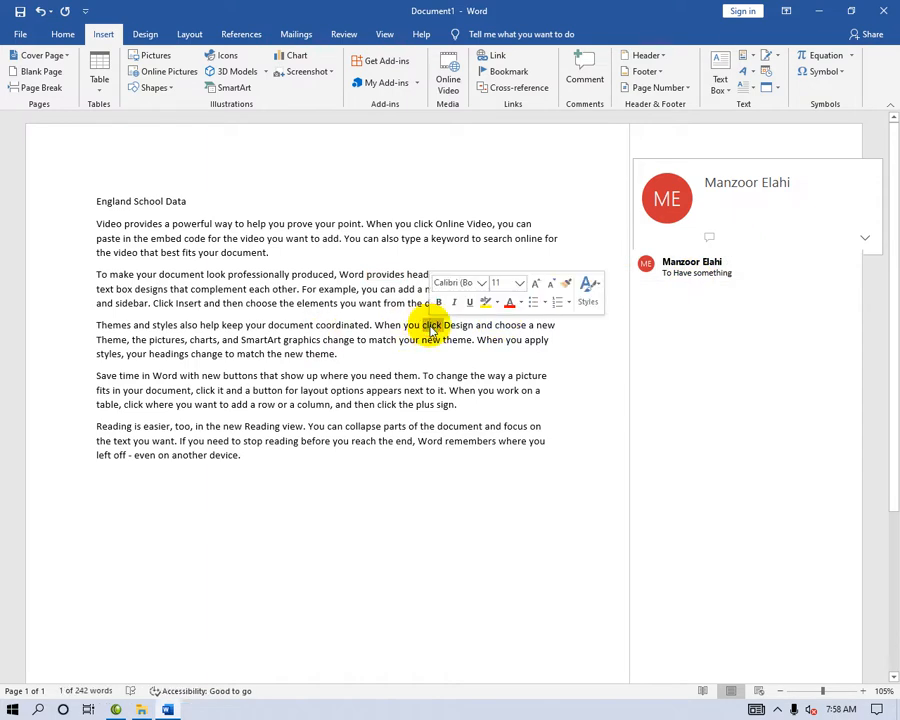
pyautogui.click(590, 80)
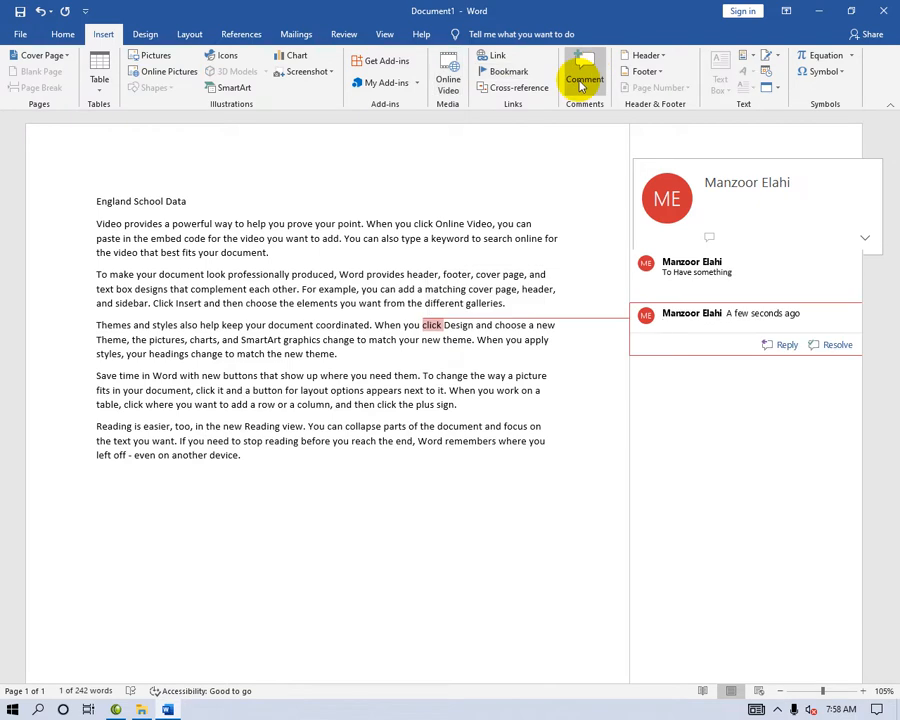
pyautogui.write('If you want')
pyautogui.write(' to clic')
pyautogui.write('k')
pyautogui.press('BackSpace')
pyautogui.press('BackSpace')
pyautogui.press('BackSpace')
pyautogui.press('BackSpace')
pyautogui.press('BackSpace')
pyautogui.write('open something')
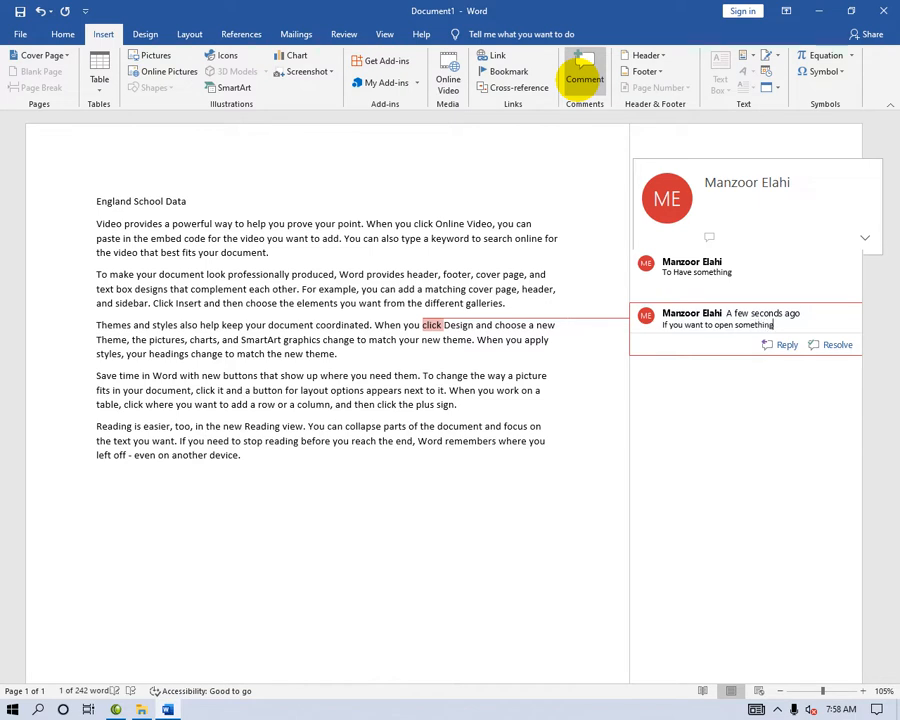
pyautogui.write(' so')
pyautogui.write(' for that')
pyautogui.write(' you will')
pyautogui.write(' co')
pyautogui.write('ick')
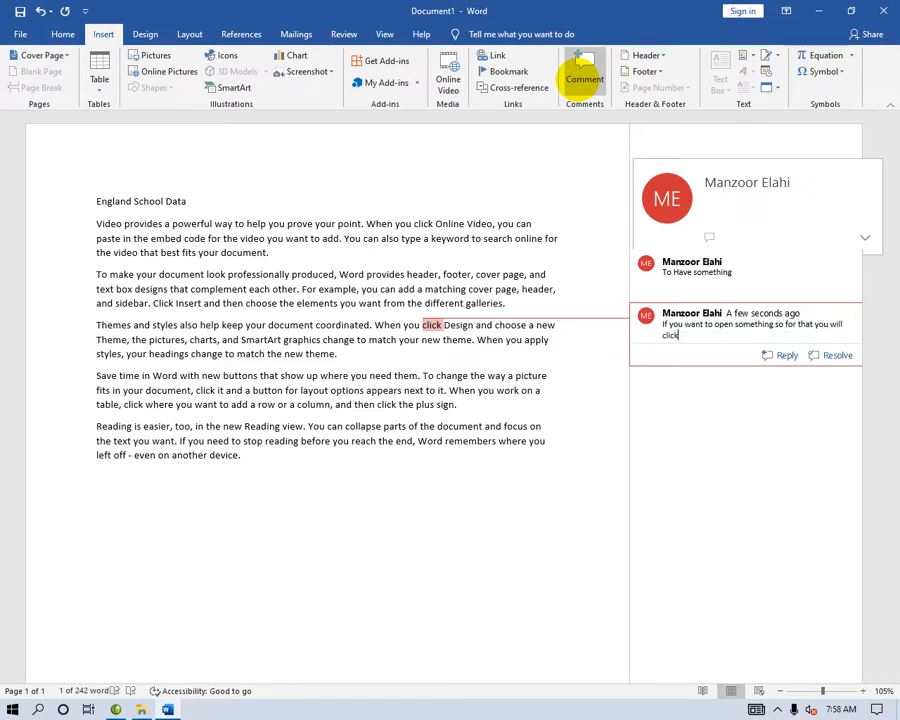
pyautogui.click(718, 271)
pyautogui.click(684, 344)
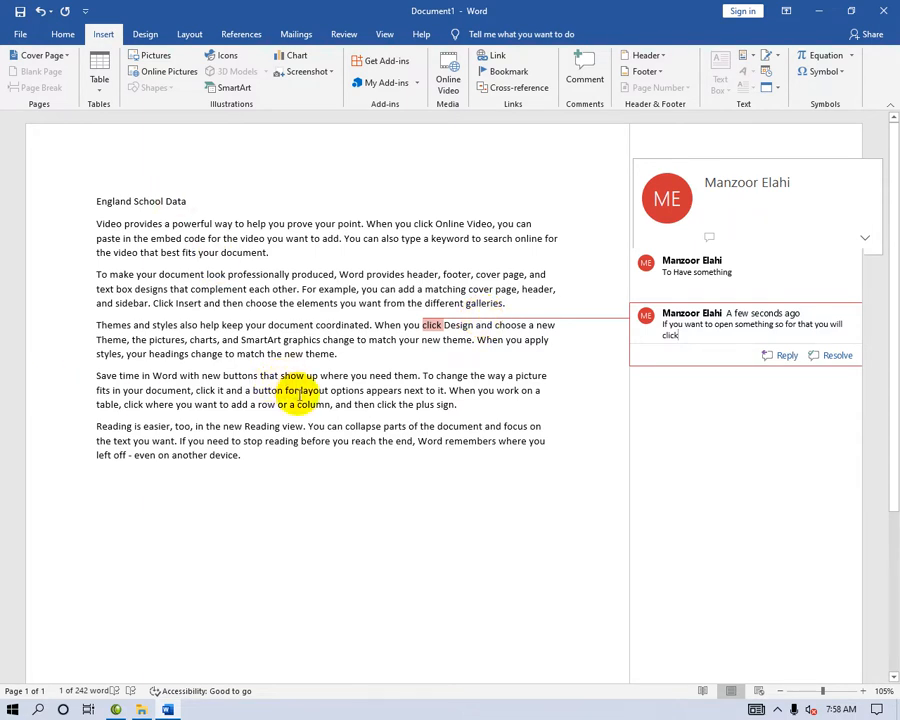
# - Add the comment "This Pagagraph is for Reading." to the whole last paragraph, beginning "Reading is easier"
pyautogui.moveTo(242, 456); pyautogui.dragTo(92, 428)
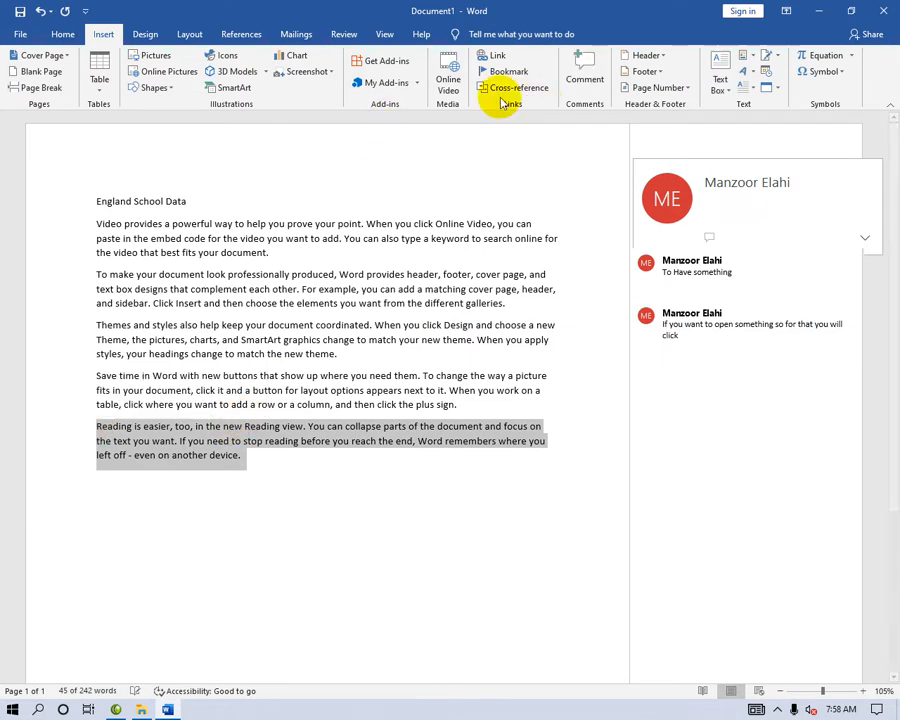
pyautogui.click(585, 72)
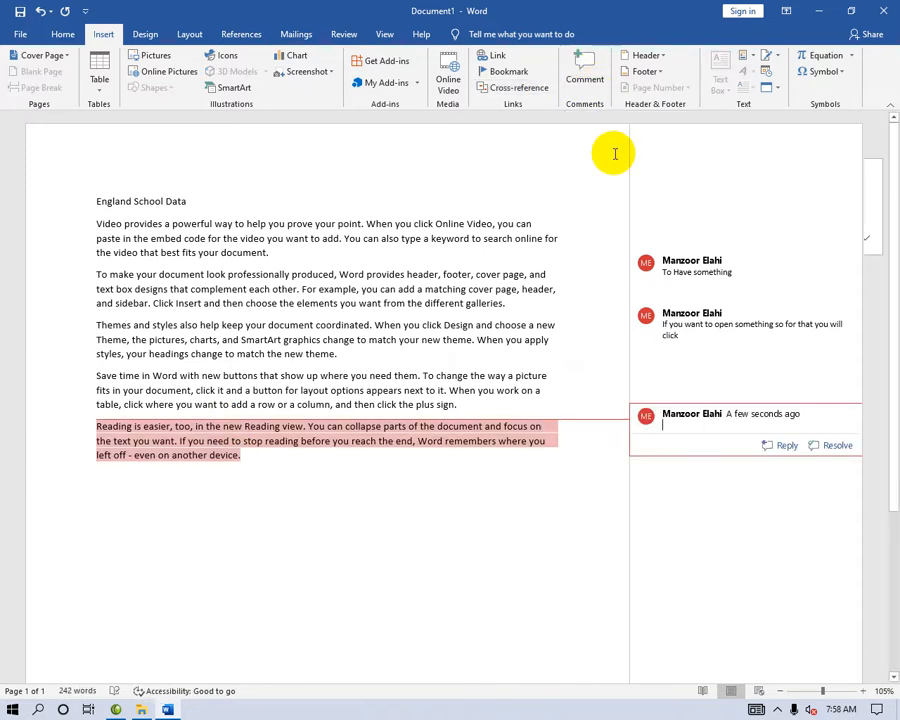
pyautogui.write('This')
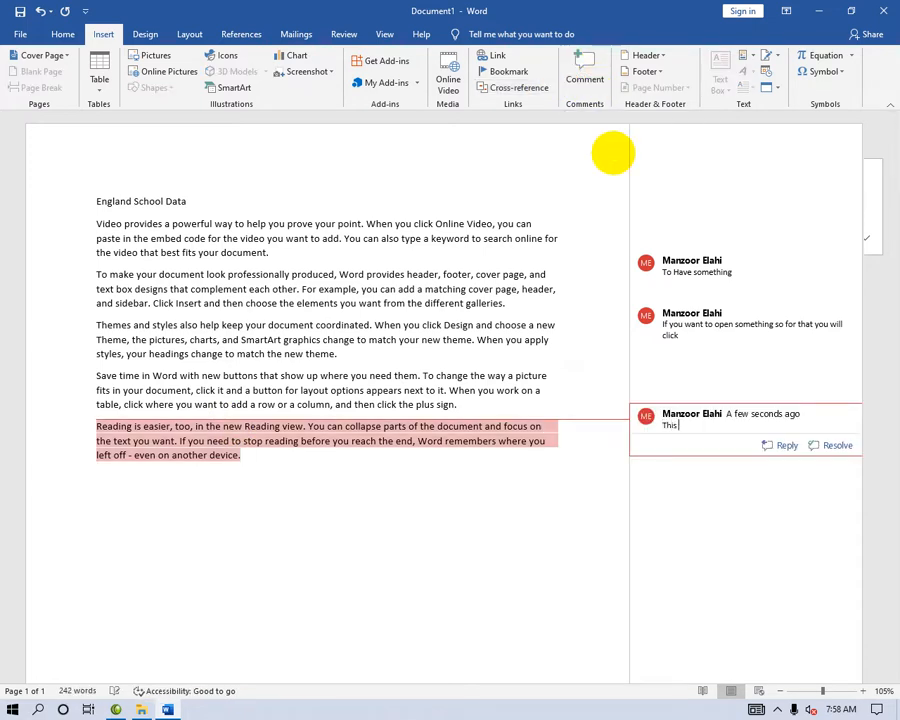
pyautogui.write(' Pagagra')
pyautogui.press('BackSpace')
pyautogui.write('ph ')
pyautogui.write('is f')
pyautogui.write('or ')
pyautogui.write('Gea')
pyautogui.press('BackSpace')
pyautogui.press('BackSpace')
pyautogui.write('Reading')
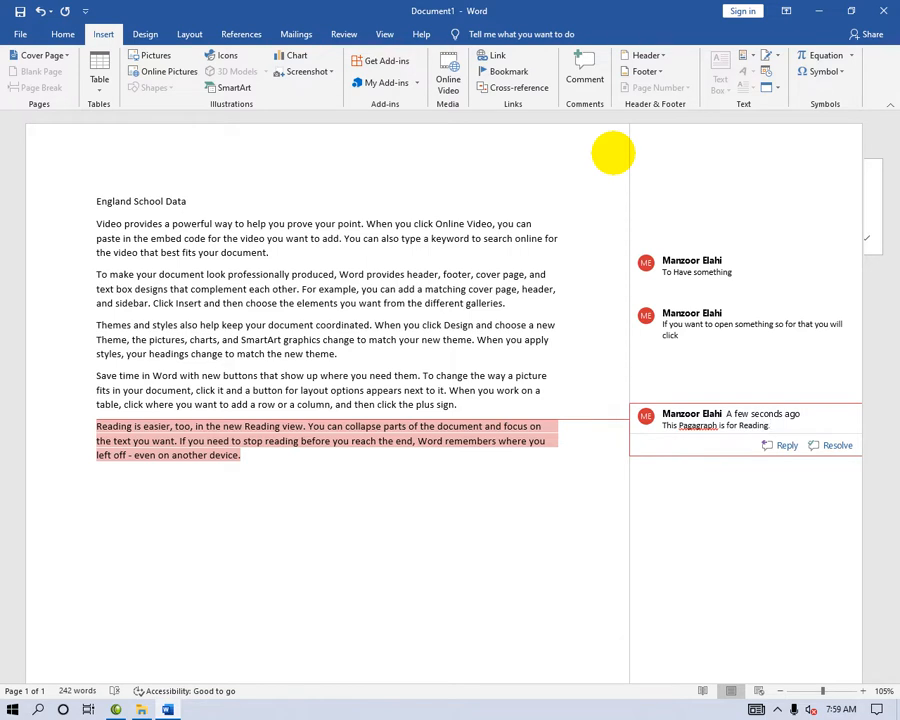
pyautogui.write('.')
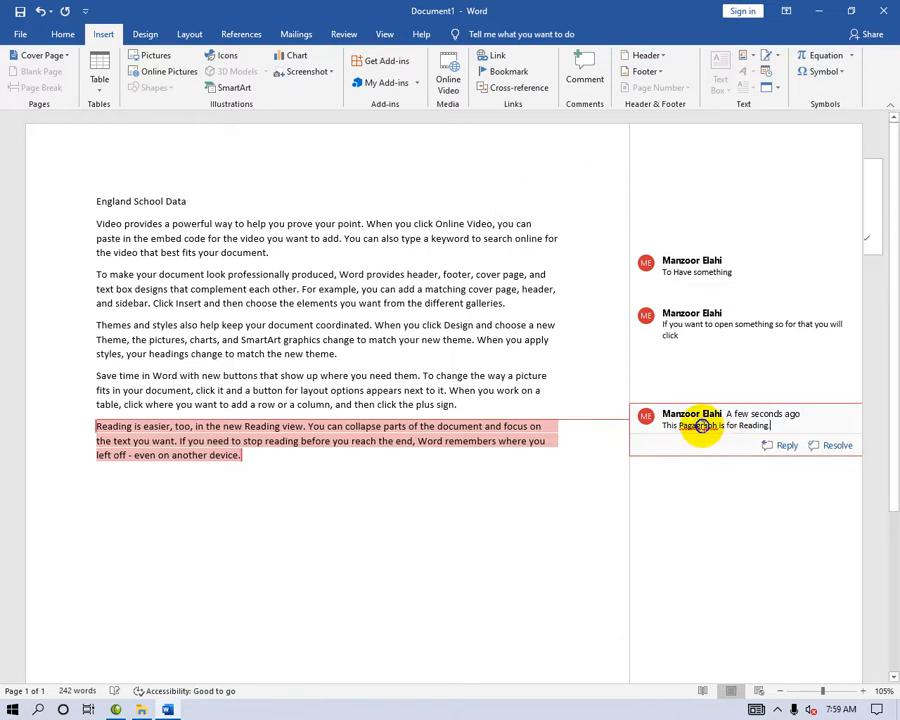
# - Correct the misspelled word in the last paragraph's comment to the suggested spelling "Paragraph"
pyautogui.rightClick(698, 426)
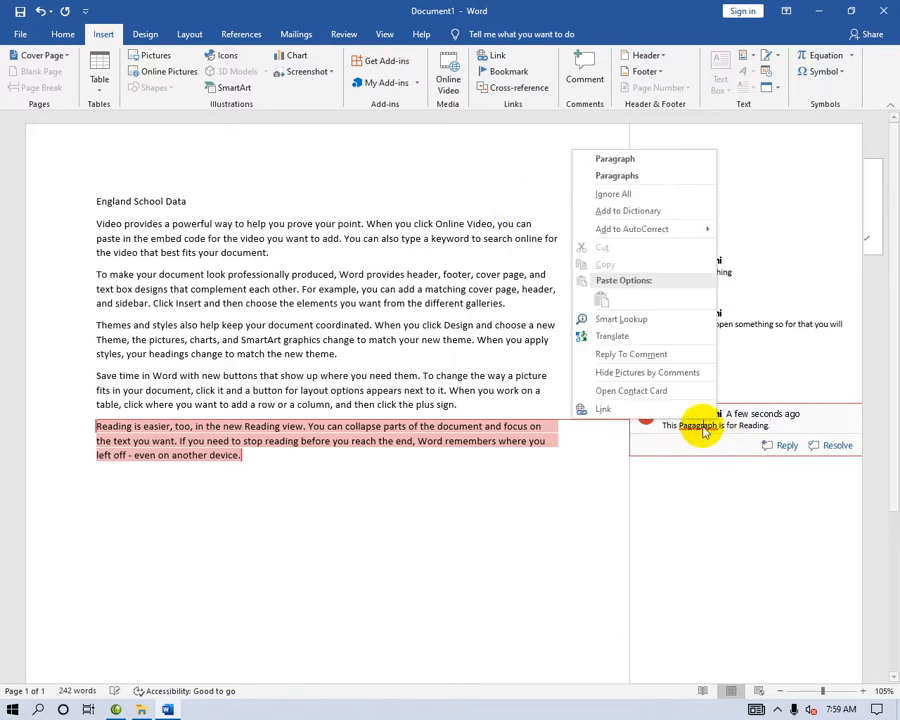
pyautogui.click(640, 165)
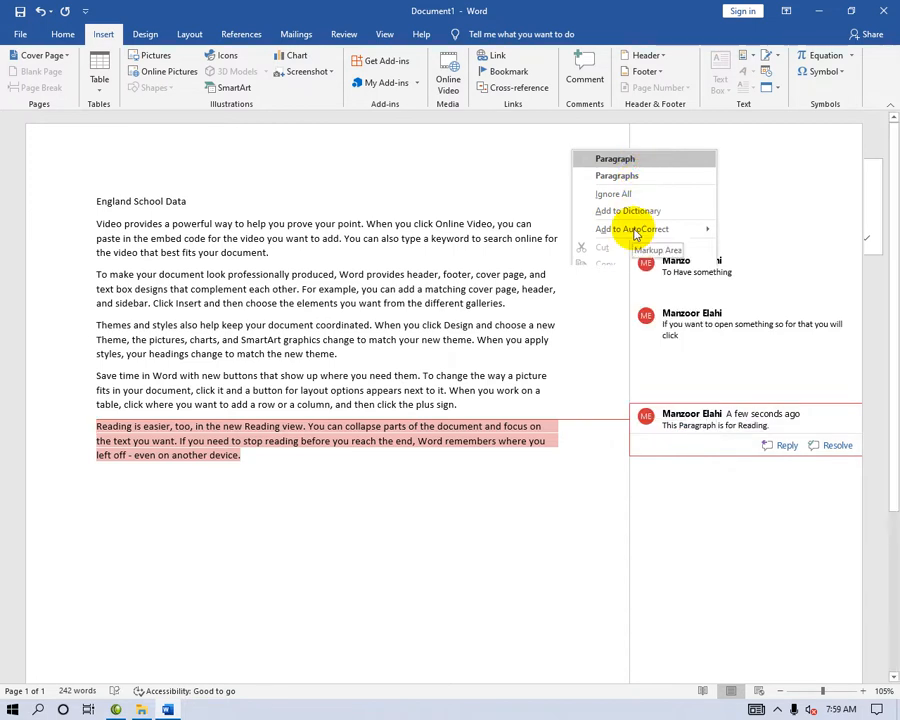
pyautogui.click(620, 177)
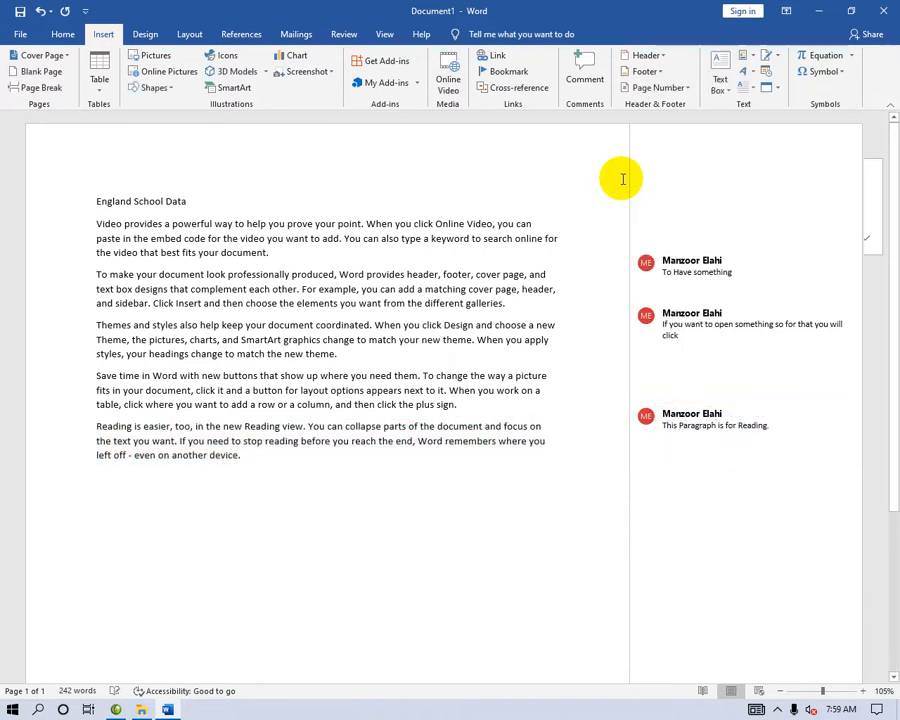
pyautogui.moveTo(678, 432)
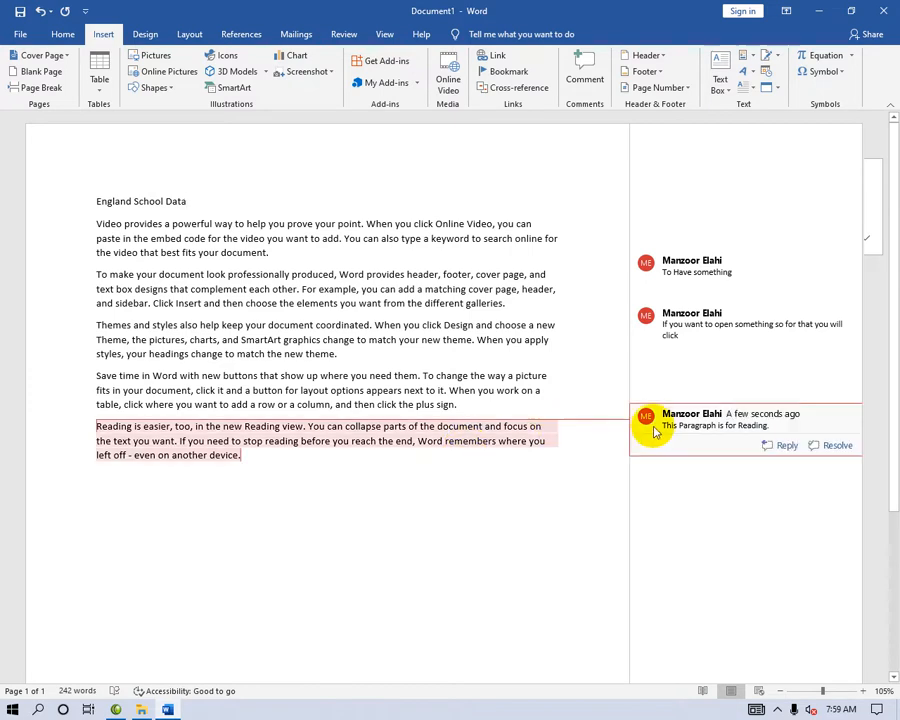